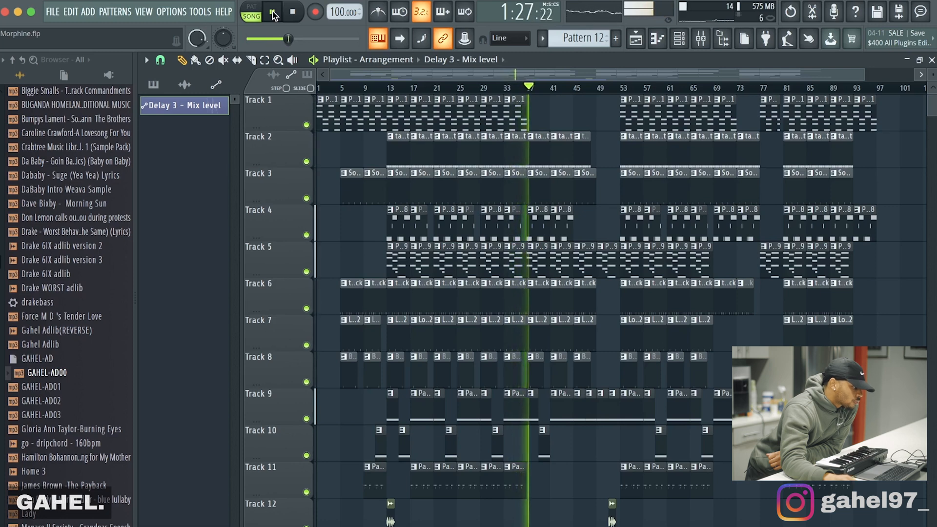
Step: Show the Morphine chords of Pattern 1 in the piano roll and play them back
{"action": "left_click", "coordinate": [274, 15]}
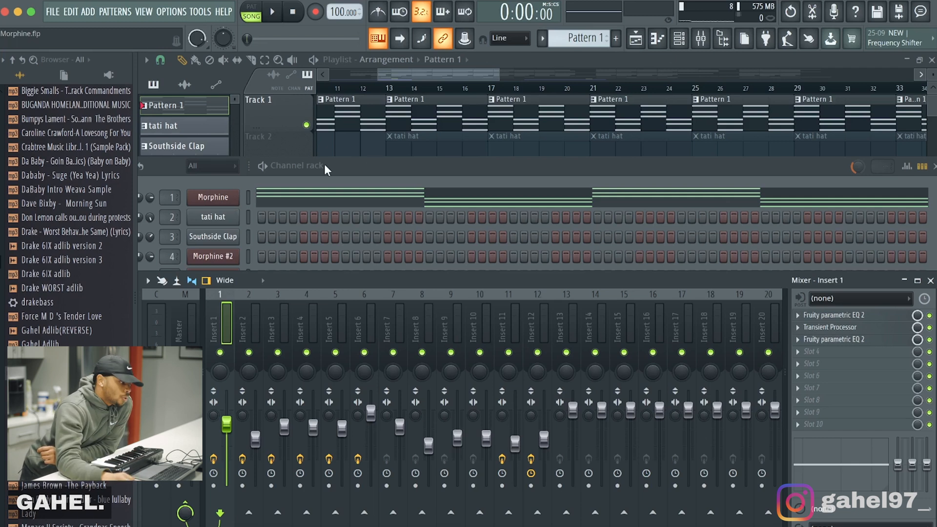
{"action": "left_click", "coordinate": [657, 38]}
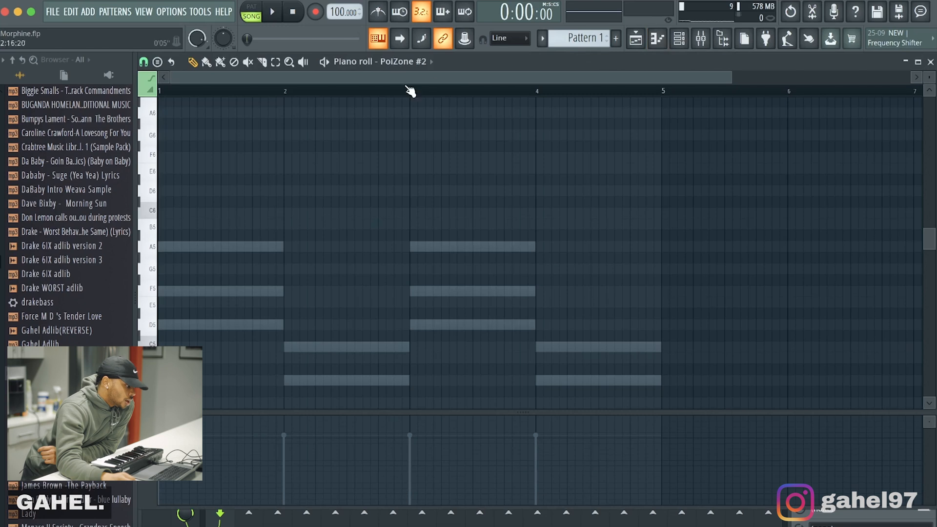
{"action": "left_click", "coordinate": [434, 65]}
{"action": "left_click", "coordinate": [421, 132]}
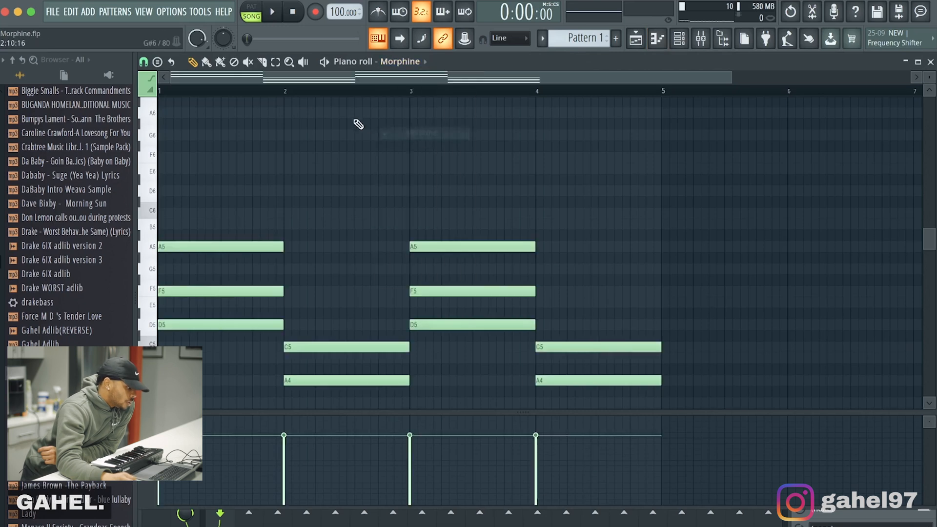
{"action": "scroll", "coordinate": [463, 163], "scroll_direction": "down", "scroll_amount": 2}
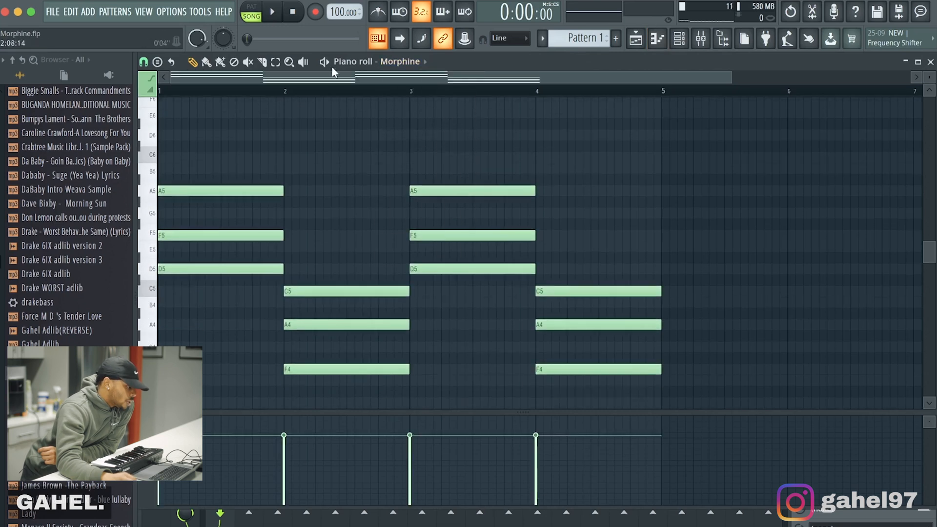
{"action": "scroll", "coordinate": [315, 117], "scroll_direction": "down", "scroll_amount": 2}
{"action": "left_click", "coordinate": [273, 12]}
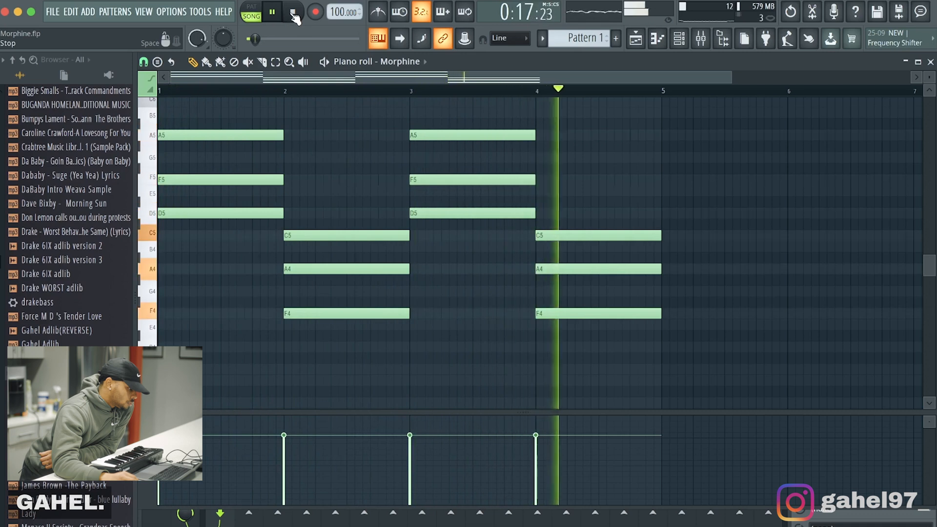
{"action": "left_click", "coordinate": [294, 13]}
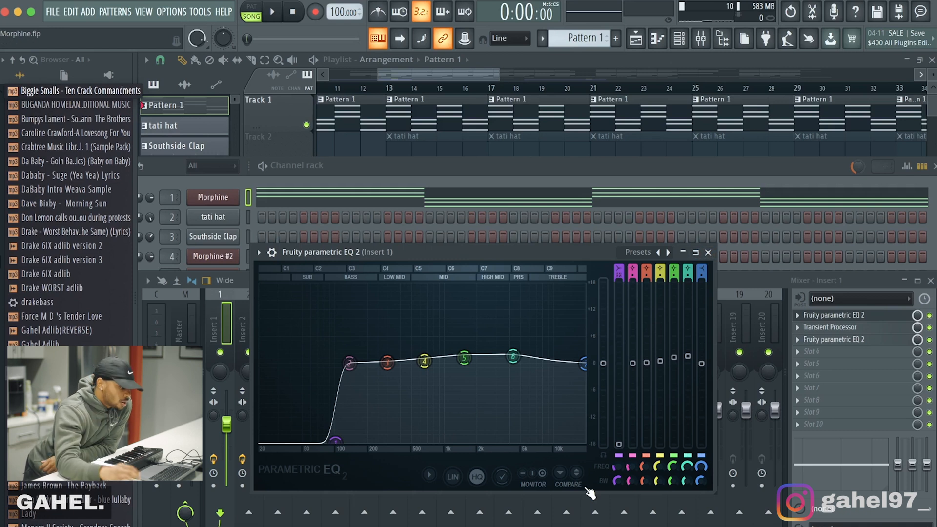
Step: Inspect the second Fruity parametric EQ 2 and the Transient Processor on Insert 1, closing their windows when done
{"action": "left_click", "coordinate": [839, 341]}
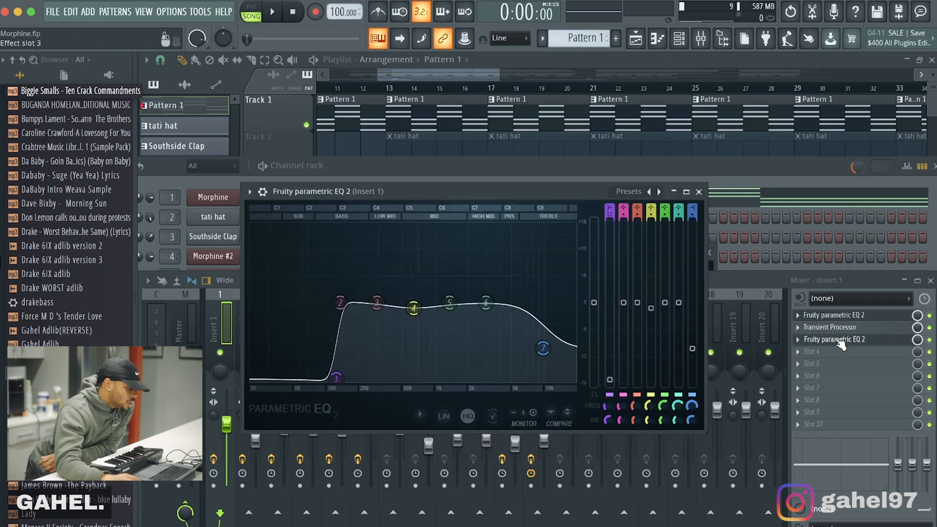
{"action": "left_click", "coordinate": [836, 328]}
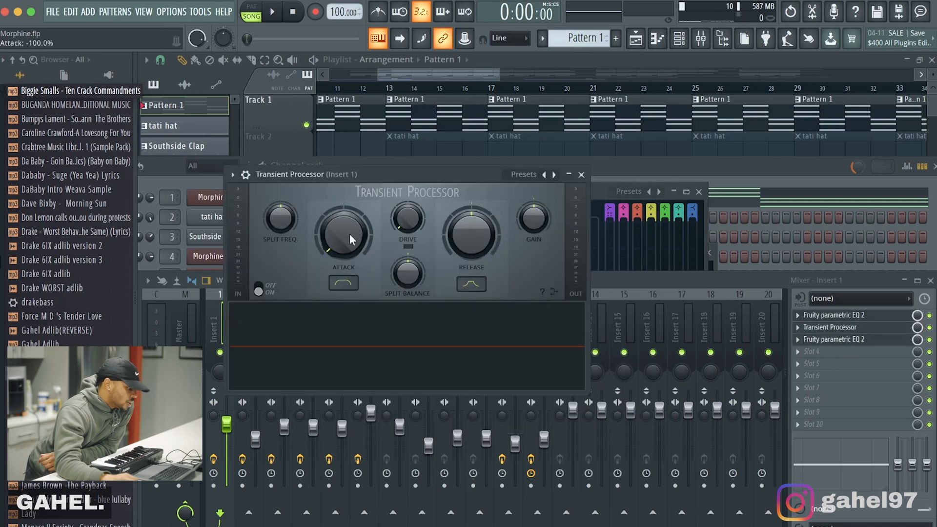
{"action": "left_click", "coordinate": [580, 173]}
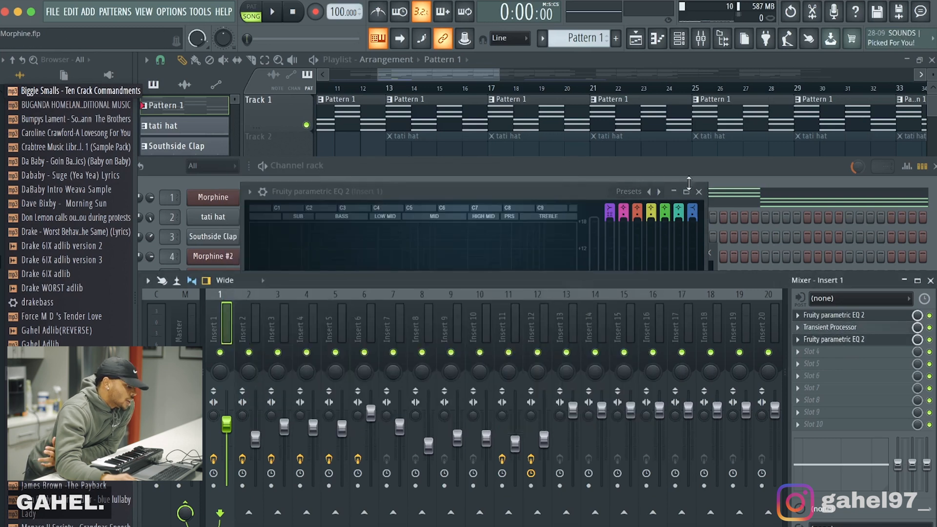
{"action": "left_click", "coordinate": [703, 192]}
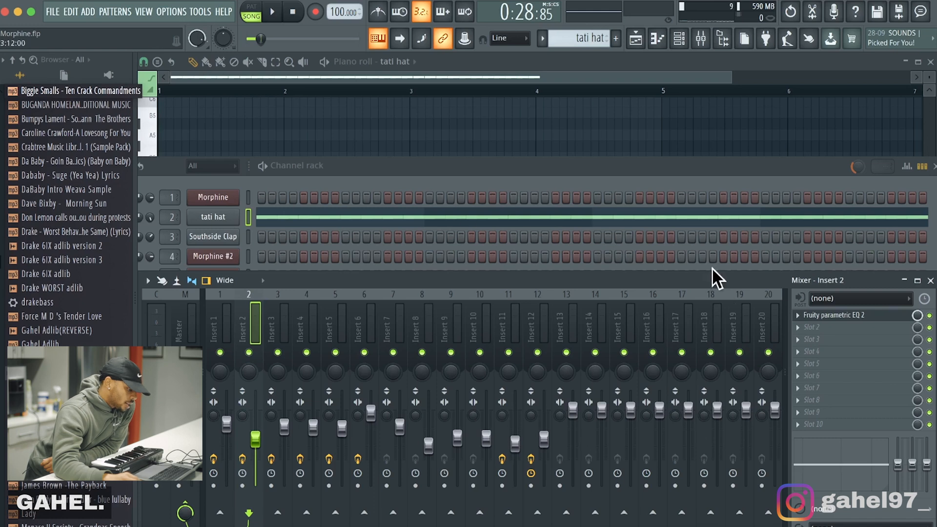
Step: Inspect the tati hat's Fruity parametric EQ 2 on Insert 2 and close its window
{"action": "left_click", "coordinate": [863, 318]}
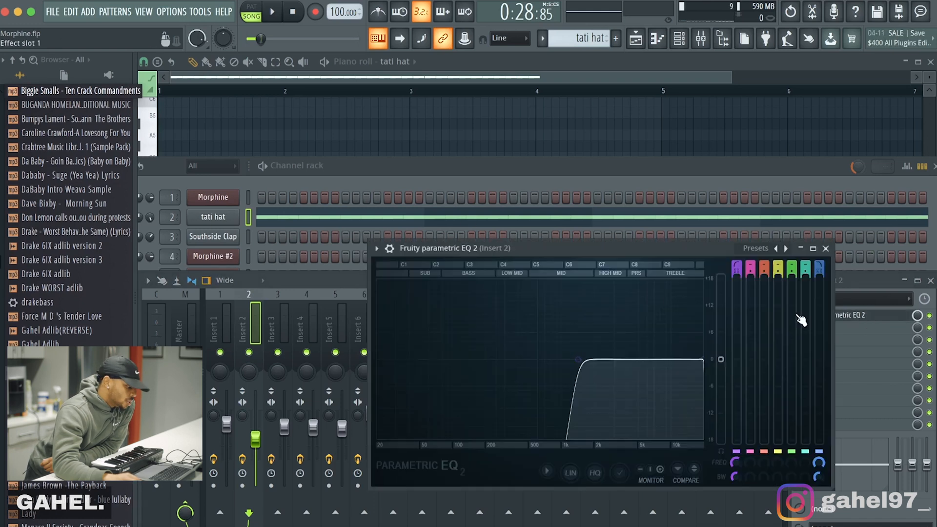
{"action": "left_click_drag", "start_coordinate": [412, 251], "coordinate": [411, 251]}
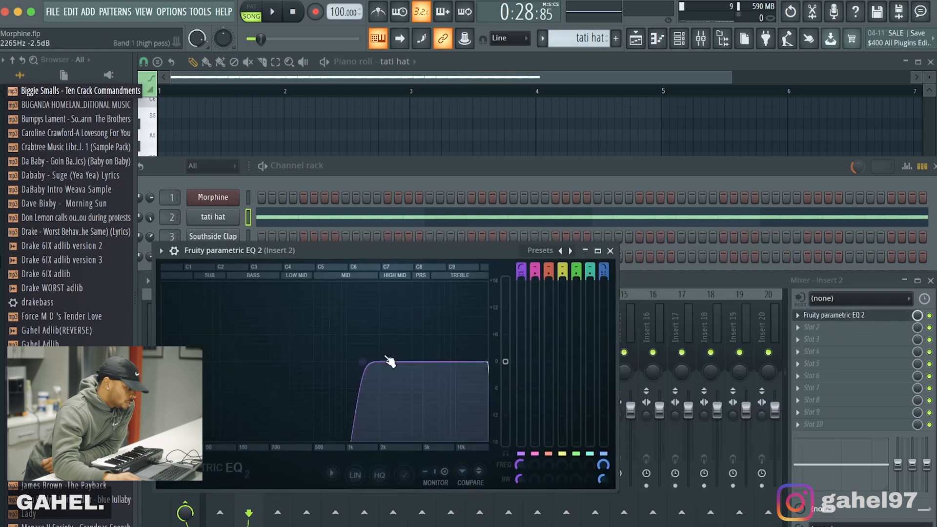
{"action": "left_click", "coordinate": [610, 251]}
Step: Audition the tati hat pattern and the Southside Clap pattern
{"action": "left_click", "coordinate": [272, 12]}
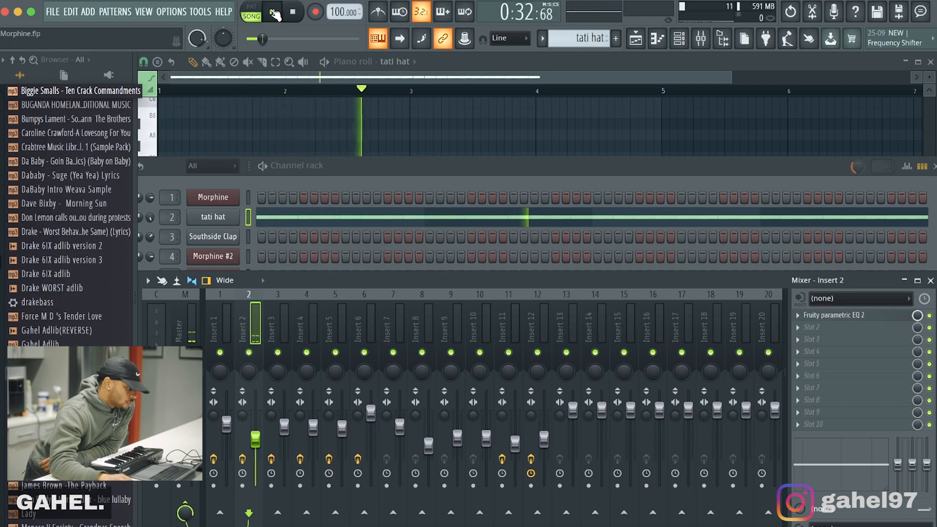
{"action": "left_click", "coordinate": [275, 14]}
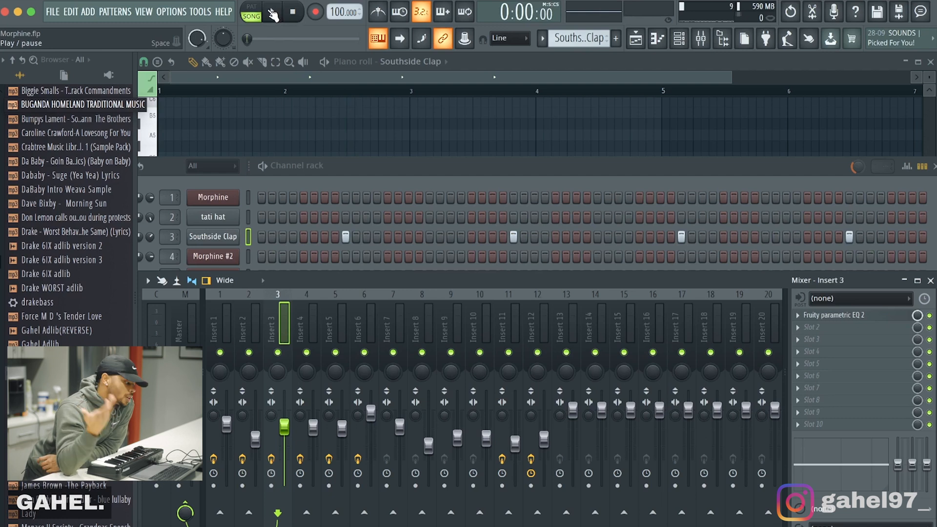
{"action": "left_click", "coordinate": [272, 14]}
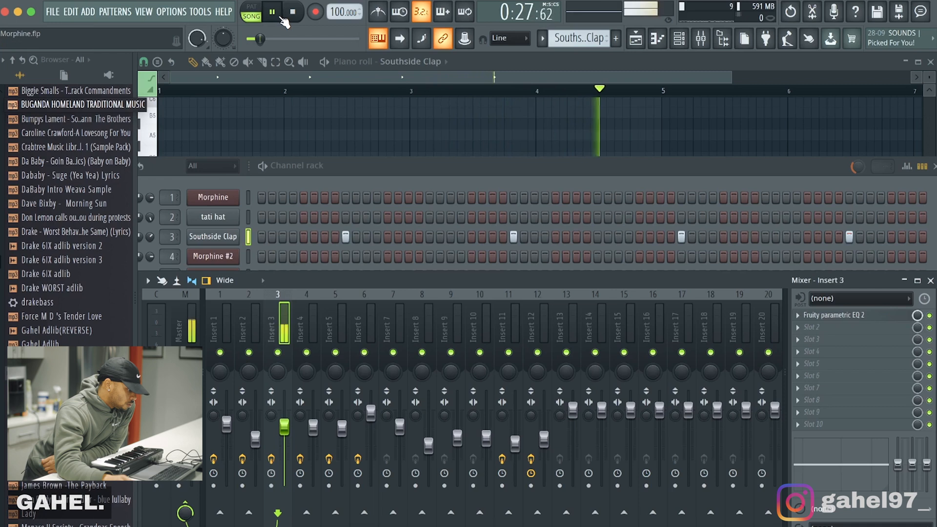
{"action": "left_click", "coordinate": [290, 15]}
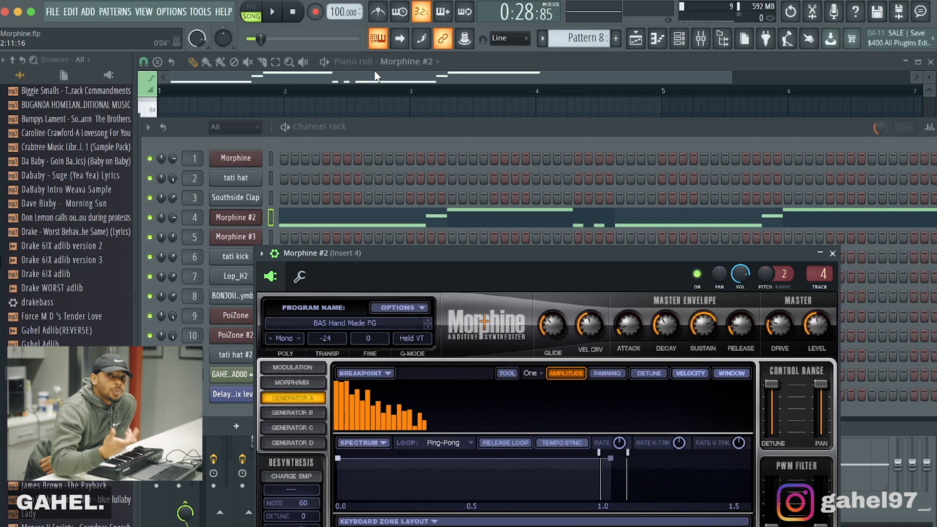
Step: Audition the Morphine #2 bass in Pattern 8 and inspect Fruity parametric EQ 2 on Insert 4
{"action": "left_click", "coordinate": [276, 13]}
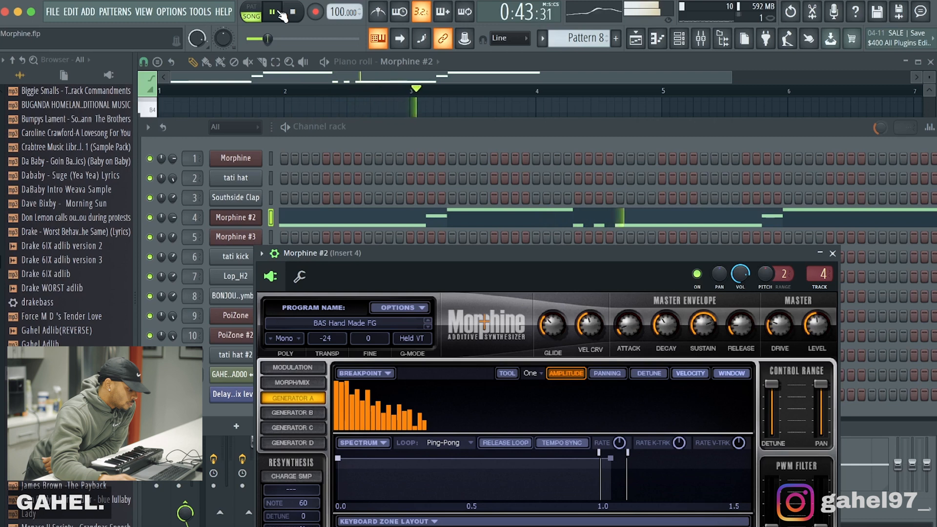
{"action": "left_click", "coordinate": [292, 13]}
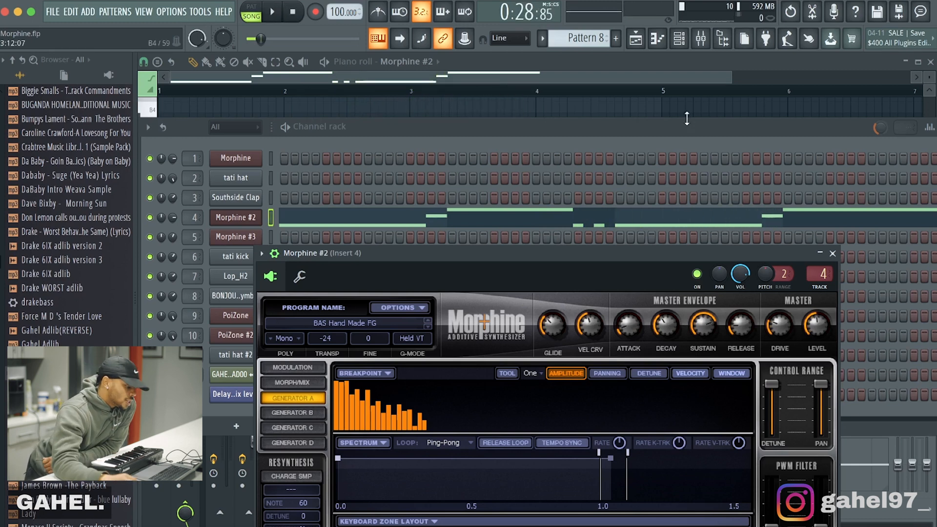
{"action": "left_click", "coordinate": [832, 254]}
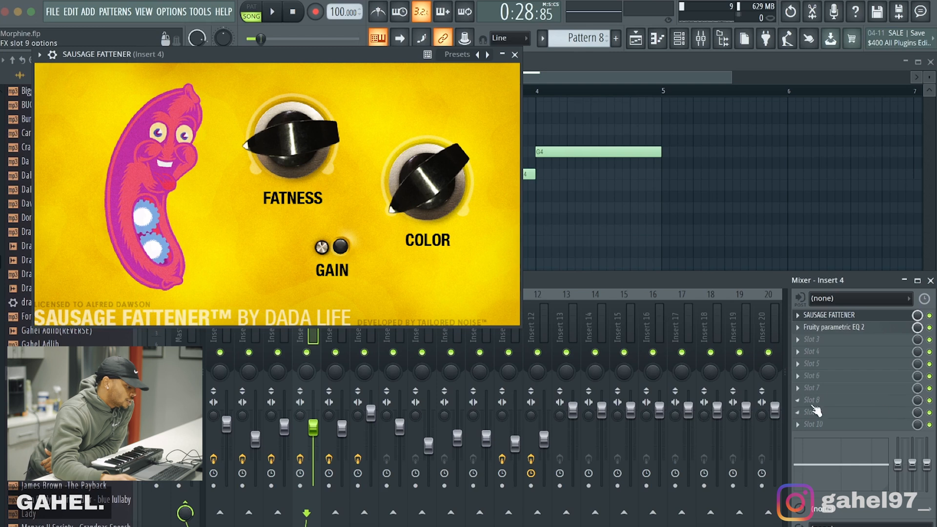
{"action": "left_click", "coordinate": [876, 328]}
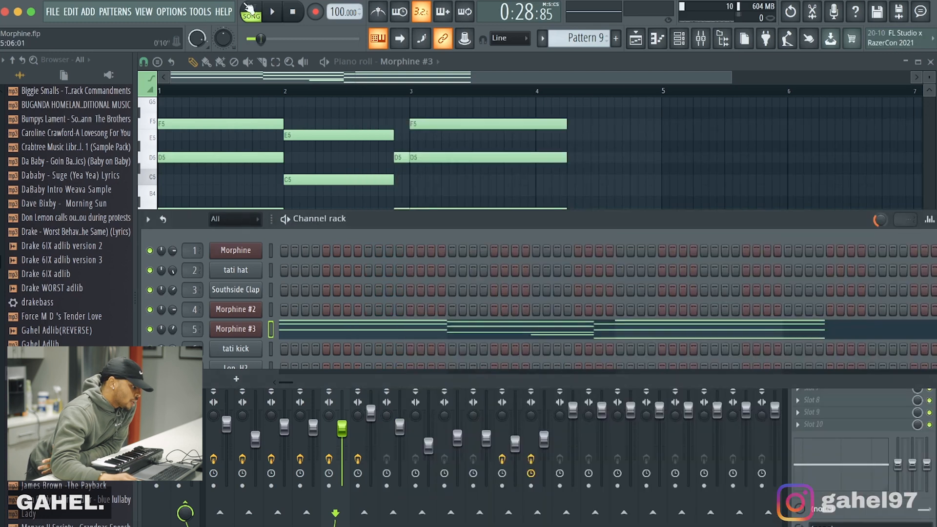
Step: Close the Morphine #3 synthesizer window and audition its chords in Pattern 9
{"action": "left_click", "coordinate": [931, 129]}
{"action": "left_click", "coordinate": [279, 15]}
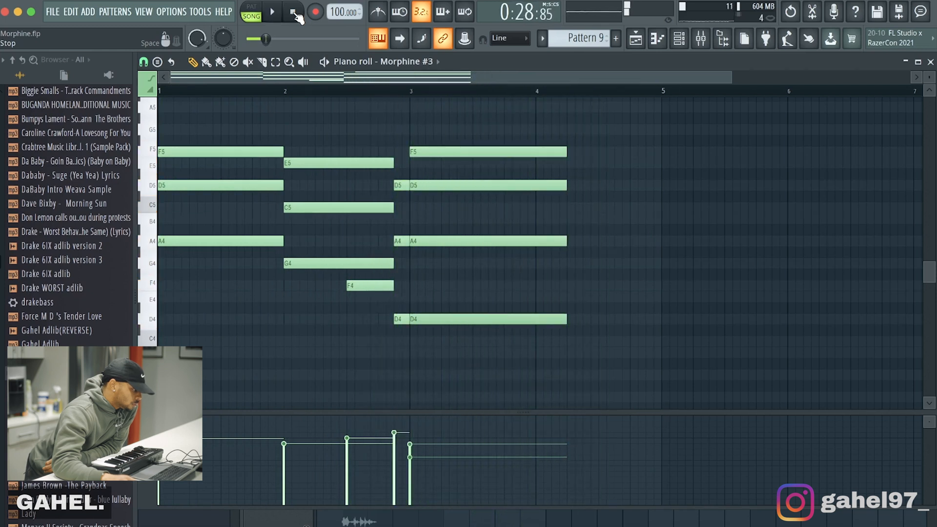
{"action": "left_click", "coordinate": [293, 12]}
Step: Audition the tati kick, Lop_H2 and BONJOUR cymbal patterns with the channel rack shown
{"action": "key", "text": "F6"}
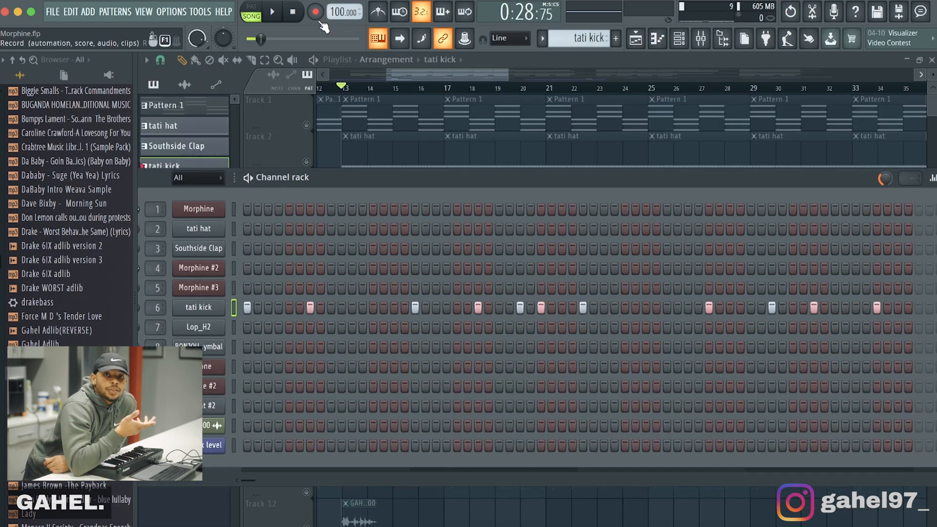
{"action": "left_click", "coordinate": [273, 12]}
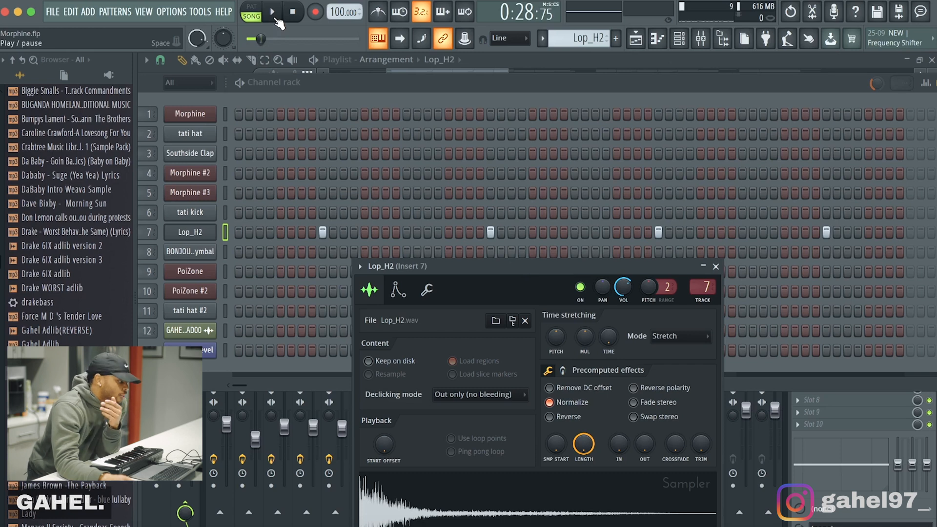
{"action": "left_click", "coordinate": [276, 19]}
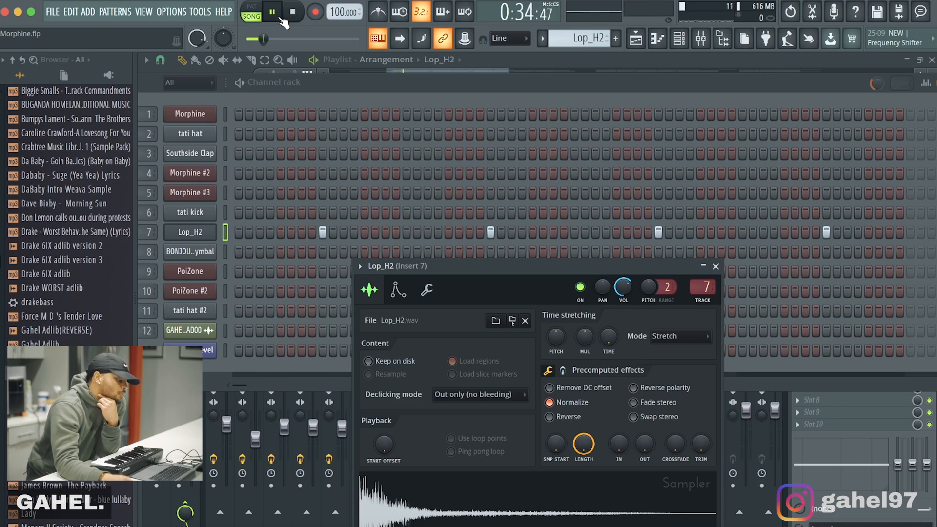
{"action": "left_click", "coordinate": [291, 18]}
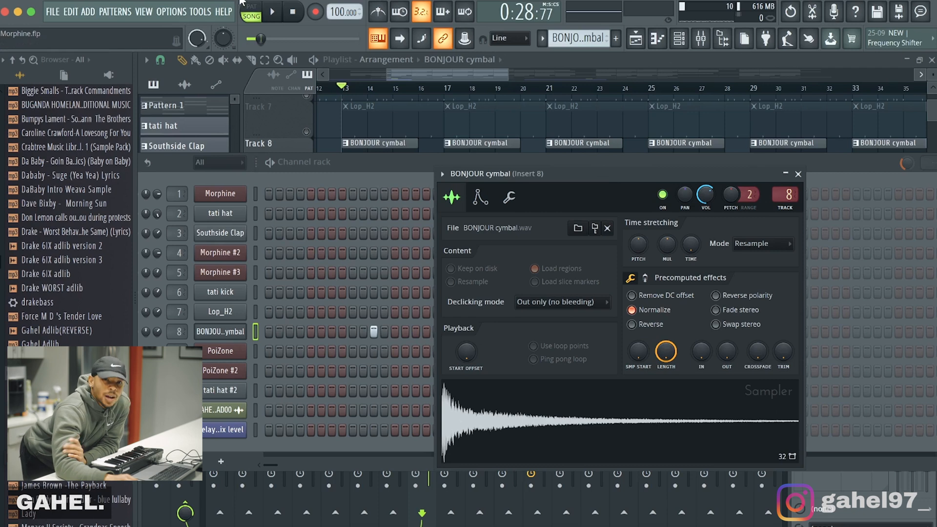
{"action": "left_click", "coordinate": [273, 12]}
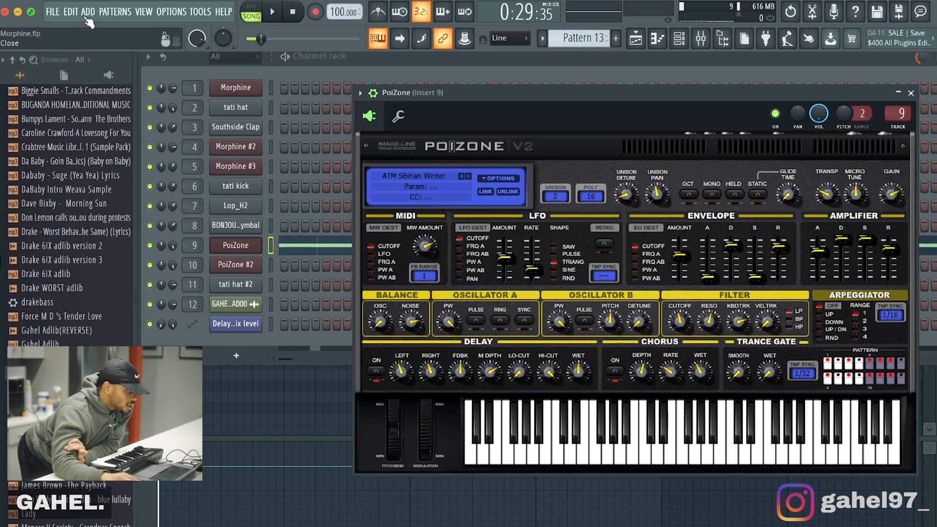
Step: Audition the PoiZone part in Pattern 13 and the PoiZone #2 part in Pattern 14
{"action": "left_click", "coordinate": [274, 19]}
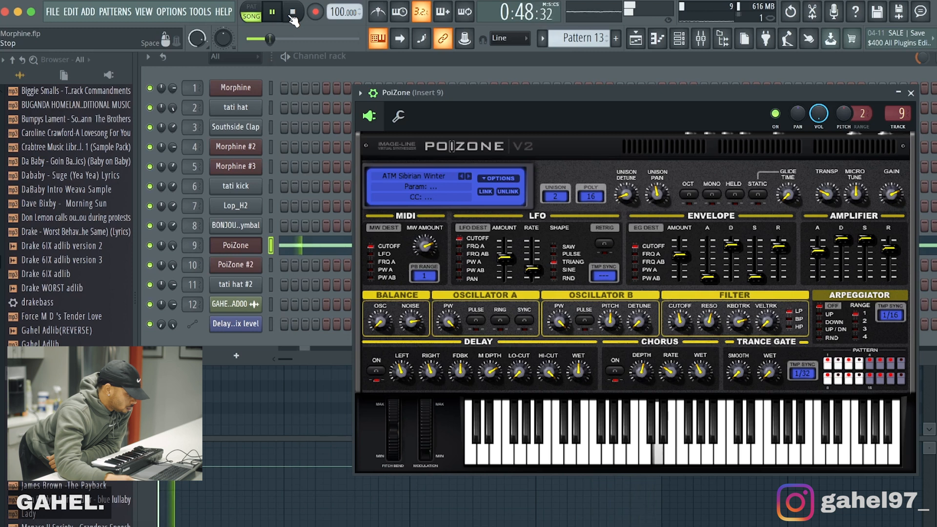
{"action": "left_click", "coordinate": [292, 14]}
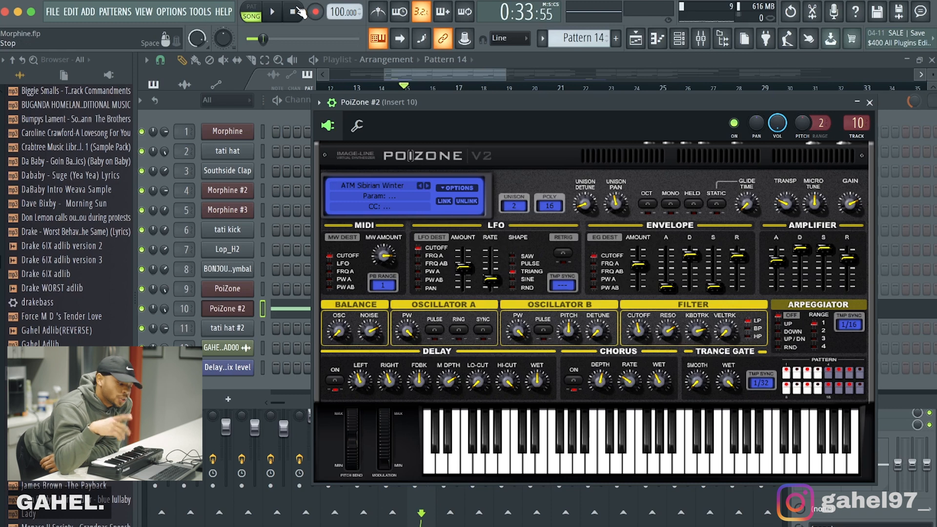
{"action": "left_click", "coordinate": [274, 12]}
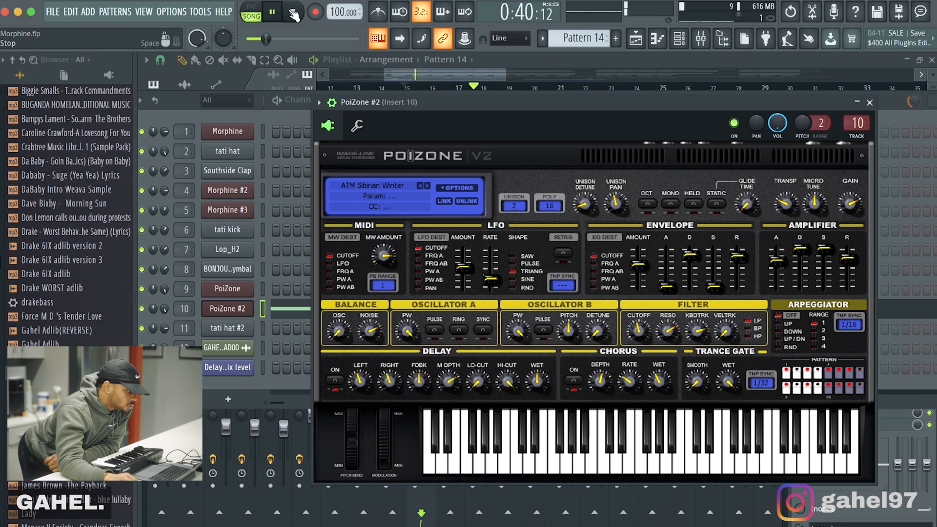
{"action": "left_click", "coordinate": [294, 15]}
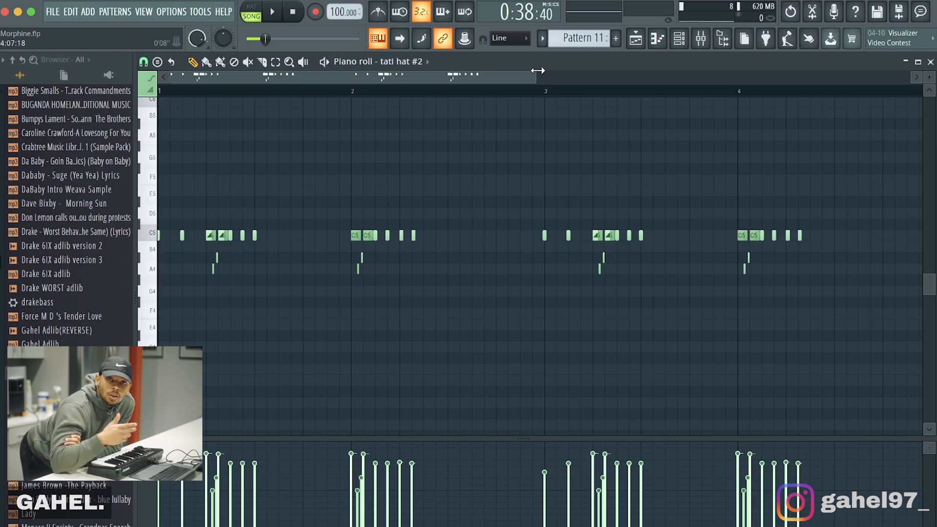
Step: Play back the tati hat #2 notes of Pattern 11 in the piano roll and stop playback
{"action": "left_click", "coordinate": [274, 11]}
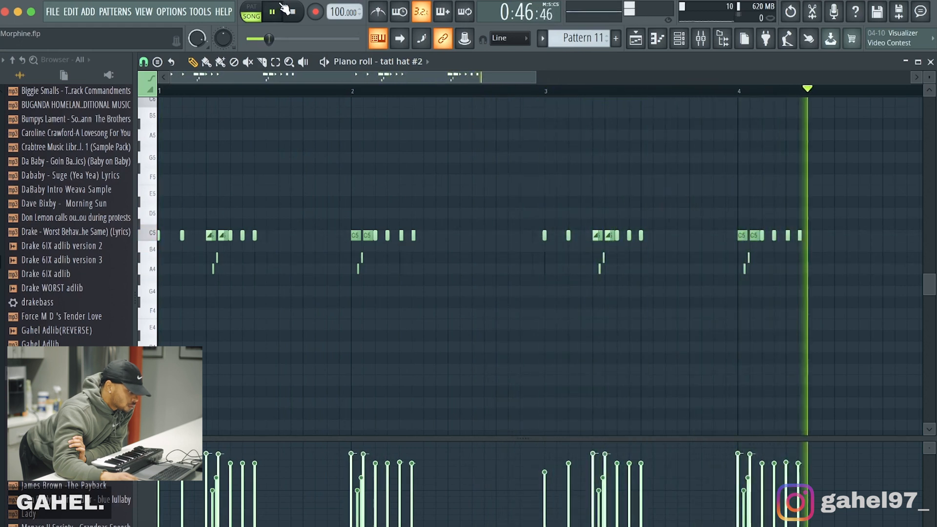
{"action": "left_click", "coordinate": [293, 12]}
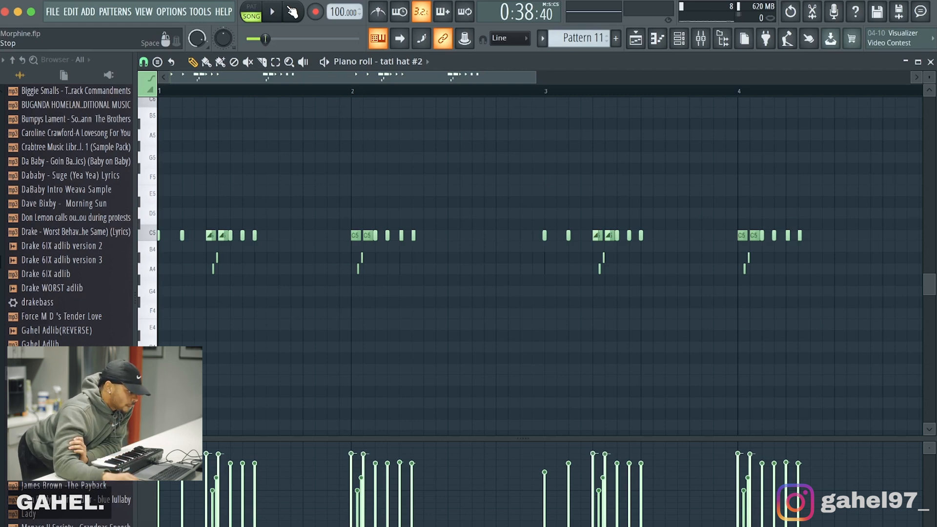
{"action": "left_click", "coordinate": [292, 12]}
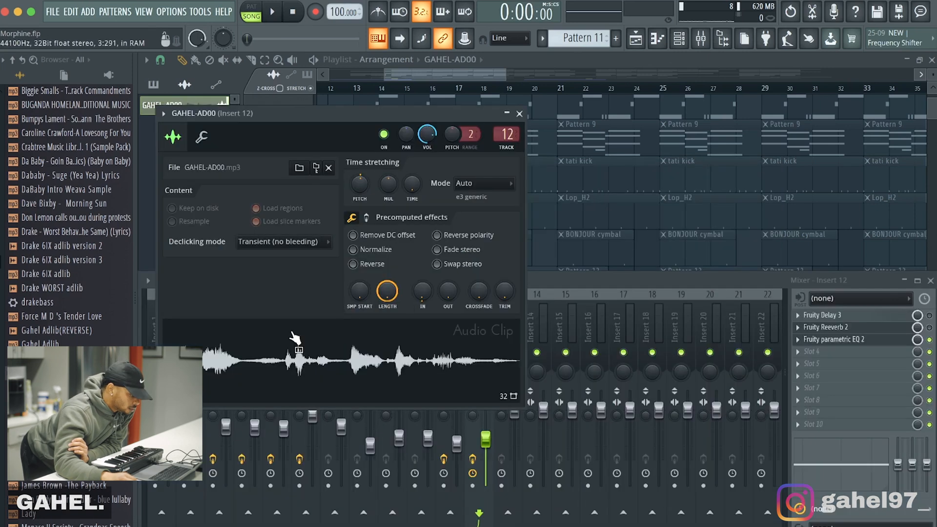
Step: Enable the Fruity Delay 3 and Fruity Reeverb 2 effects on Insert 12 for the GAHEL-AD00 vocal clip
{"action": "left_click", "coordinate": [293, 337]}
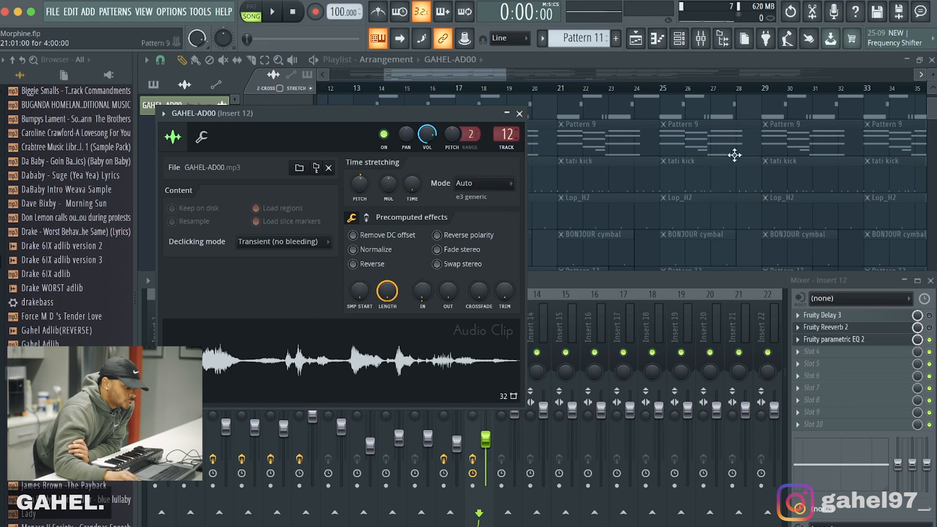
{"action": "left_click", "coordinate": [930, 315]}
{"action": "left_click", "coordinate": [929, 327]}
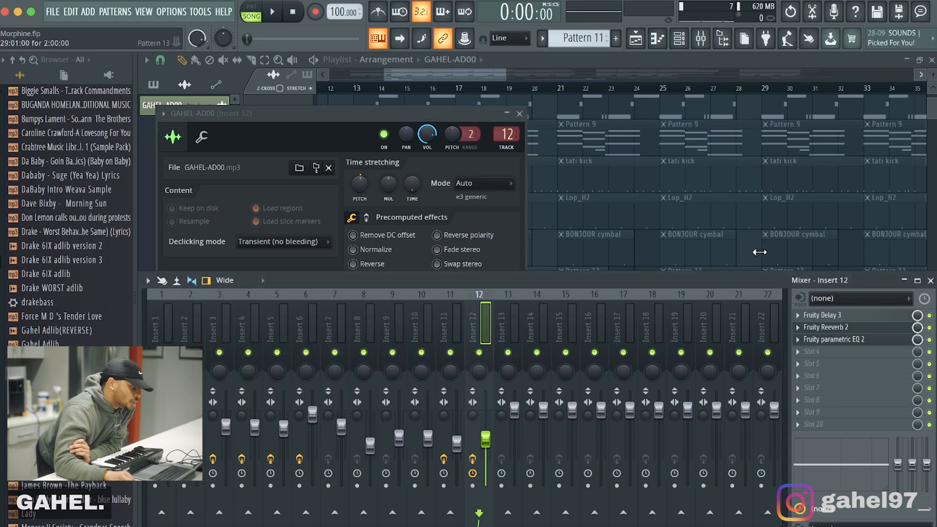
Step: Close the GAHEL-AD00 clip settings and the mixer, and play the full arrangement from bar 13
{"action": "left_click", "coordinate": [375, 110]}
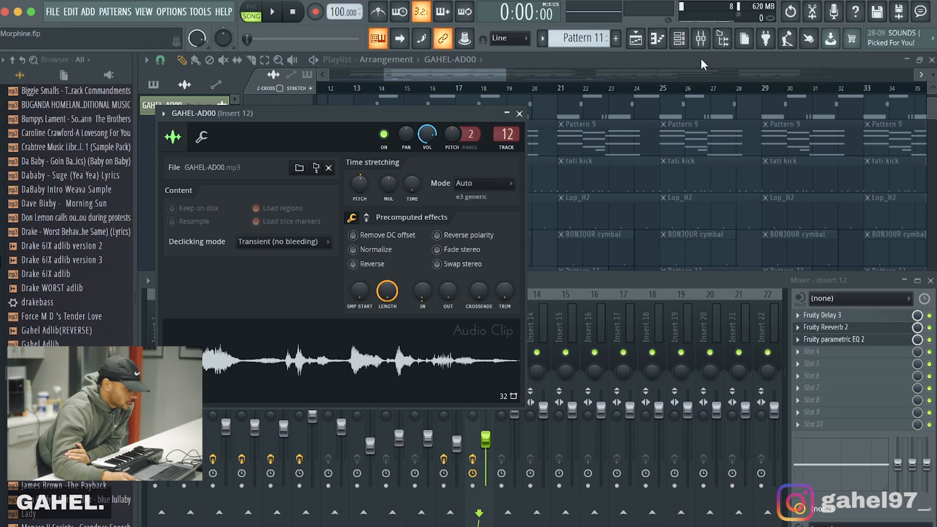
{"action": "left_click", "coordinate": [519, 113]}
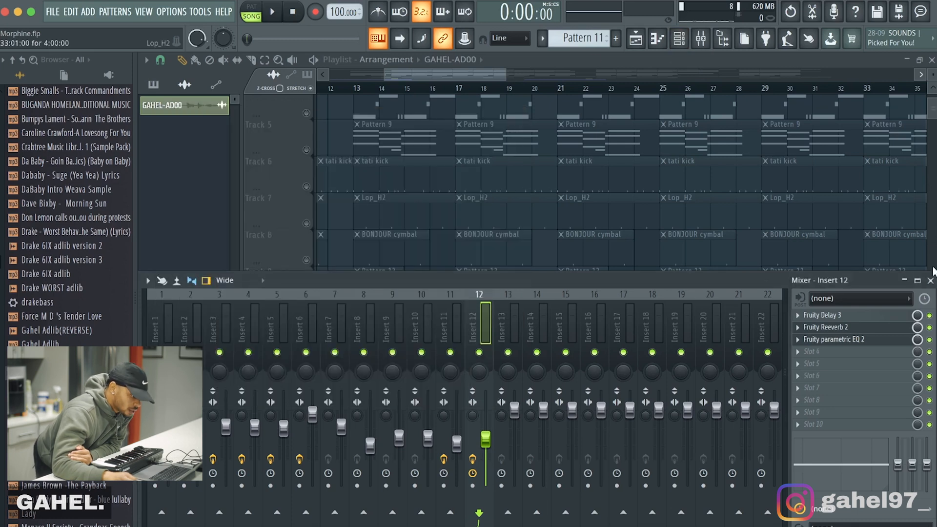
{"action": "left_click", "coordinate": [931, 281]}
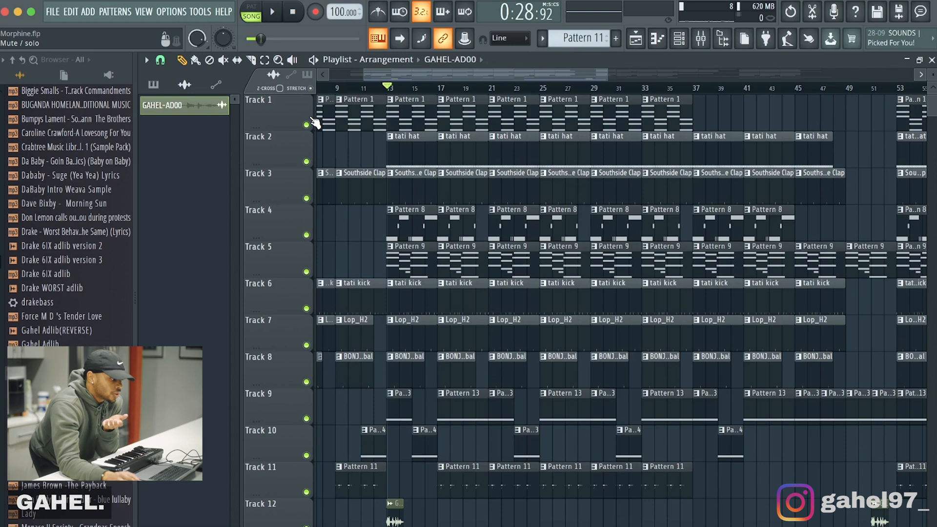
{"action": "left_click", "coordinate": [278, 17]}
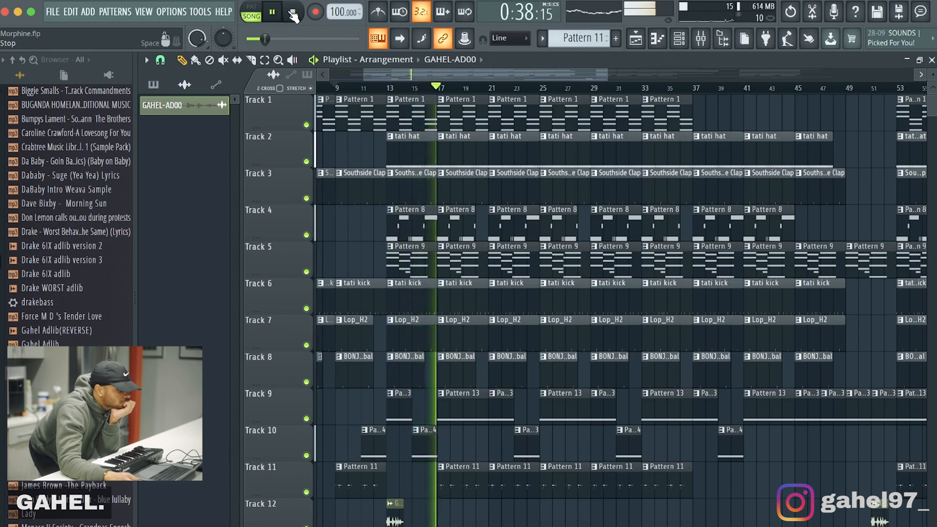
{"action": "left_click", "coordinate": [293, 14]}
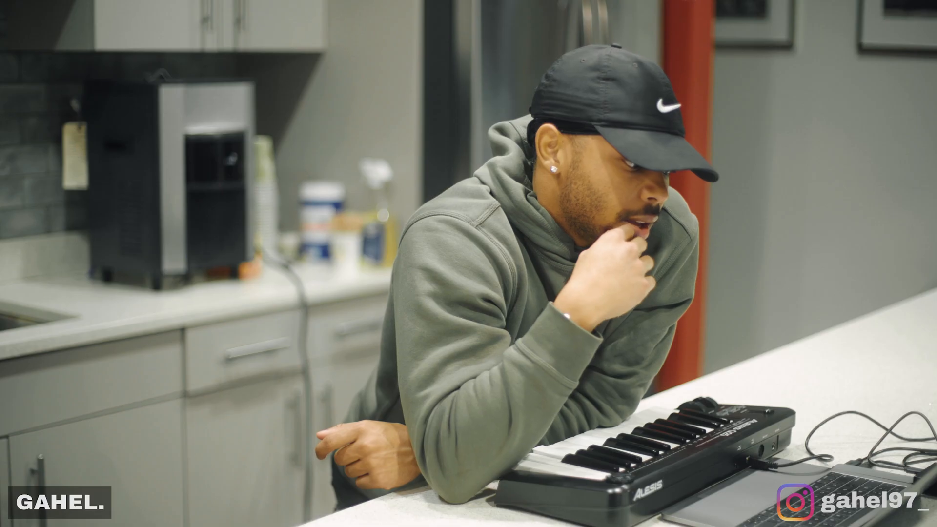